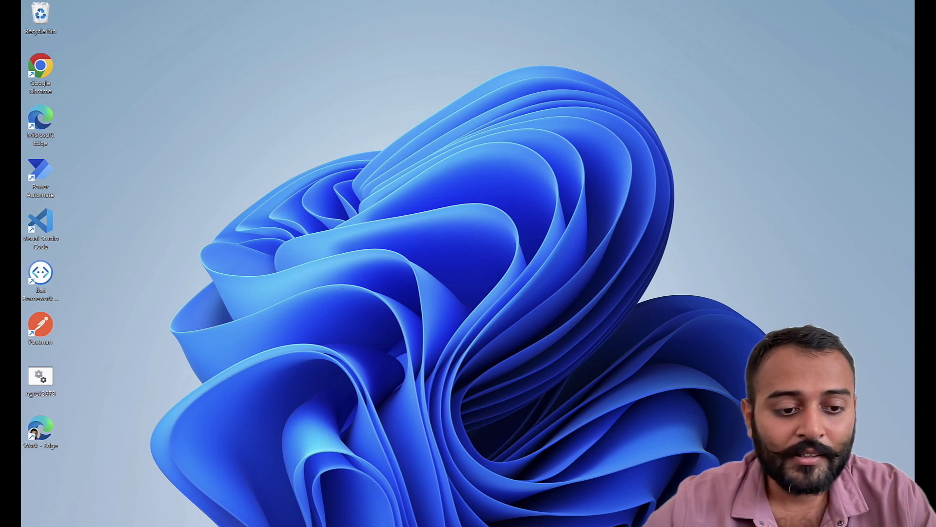
Search for Bot Framework SDK templates and open the Marketplace page for the v4 templates.
{"action": "key", "text": "Return"}
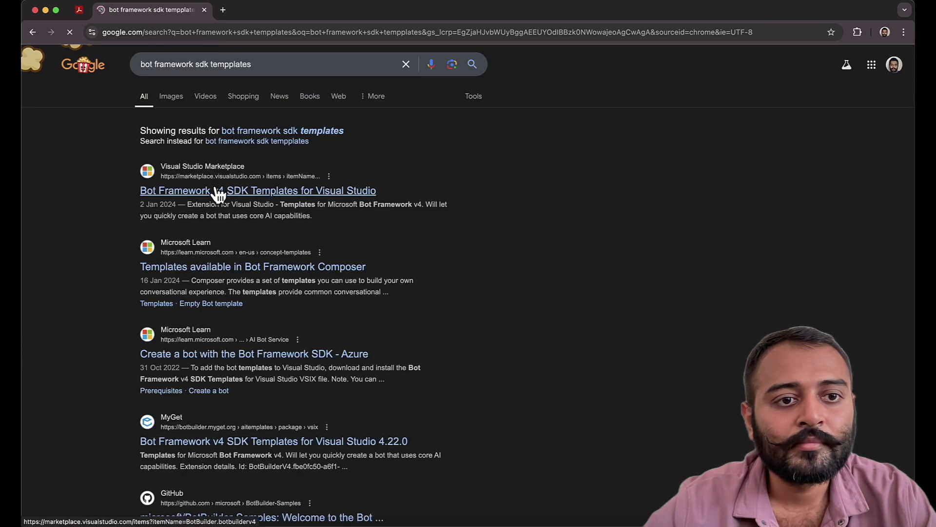
{"action": "left_click", "coordinate": [233, 192]}
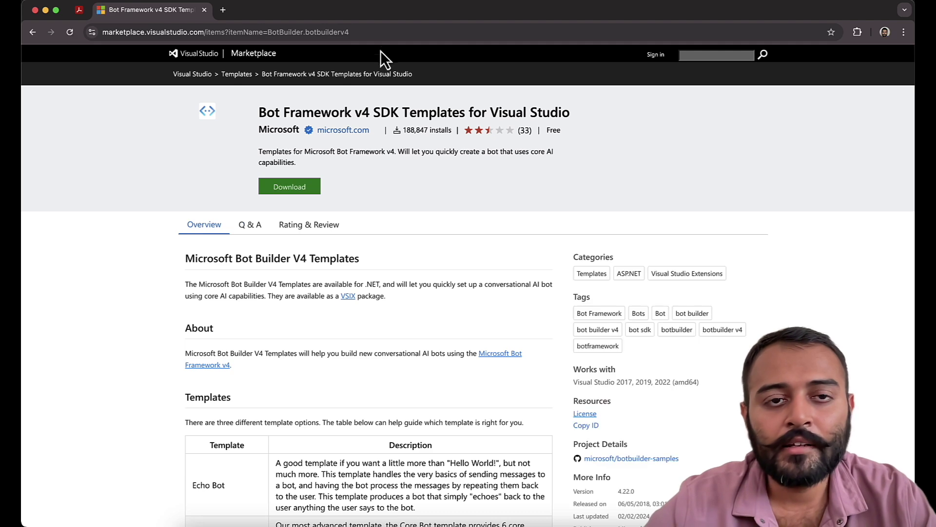
{"action": "left_click", "coordinate": [387, 33]}
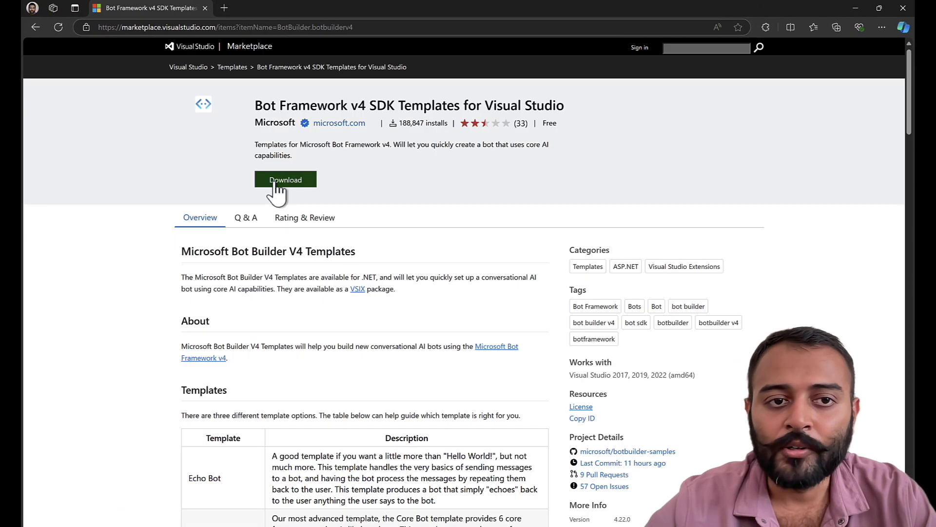
Download the BotBuilderVSIXV4 templates package from the Marketplace and run it.
{"action": "left_click", "coordinate": [277, 189]}
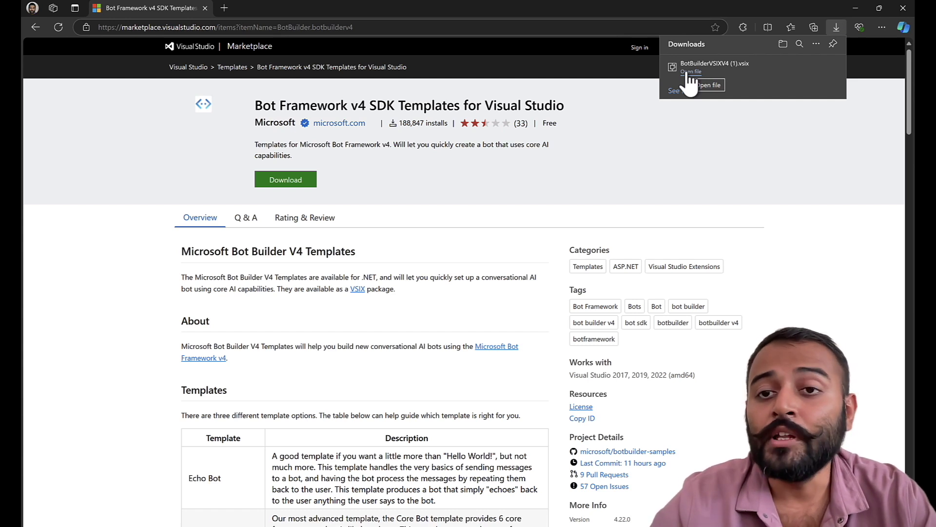
{"action": "mouse_move", "coordinate": [732, 70]}
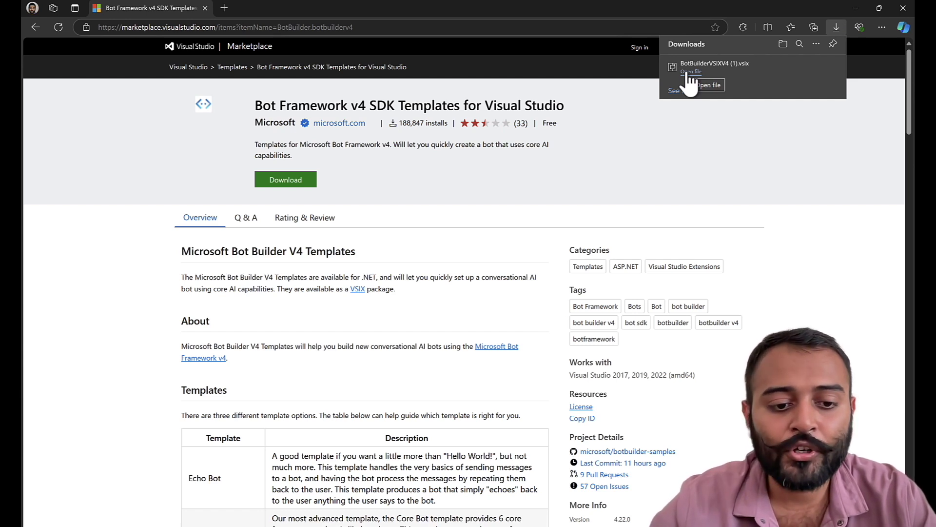
{"action": "left_click", "coordinate": [690, 81]}
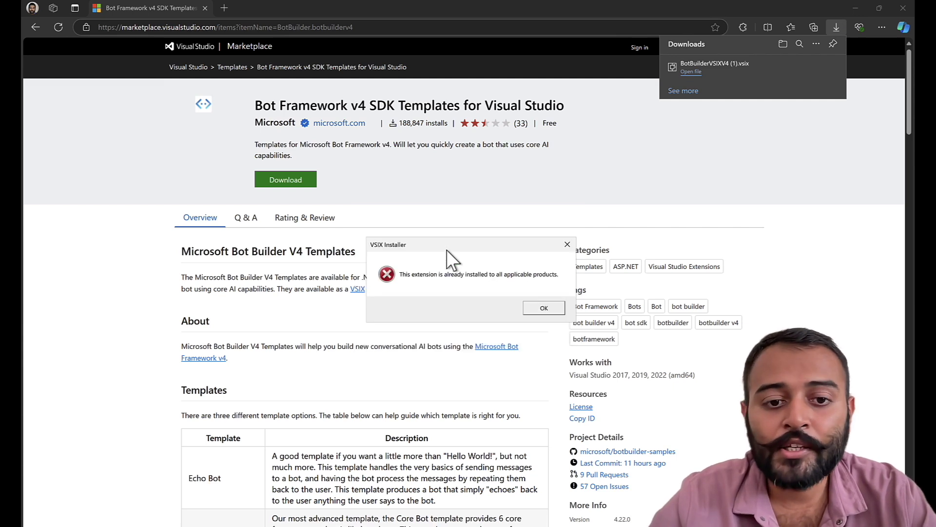
Dismiss the 'already installed' notice, rerun the BotBuilderVSIXV4 package, and dismiss the notice again.
{"action": "left_click", "coordinate": [543, 308]}
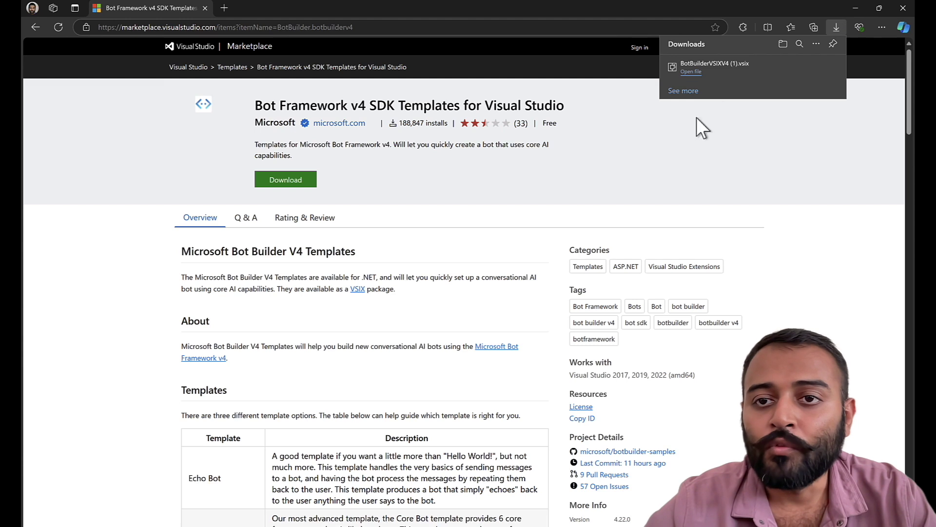
{"action": "left_click", "coordinate": [691, 72]}
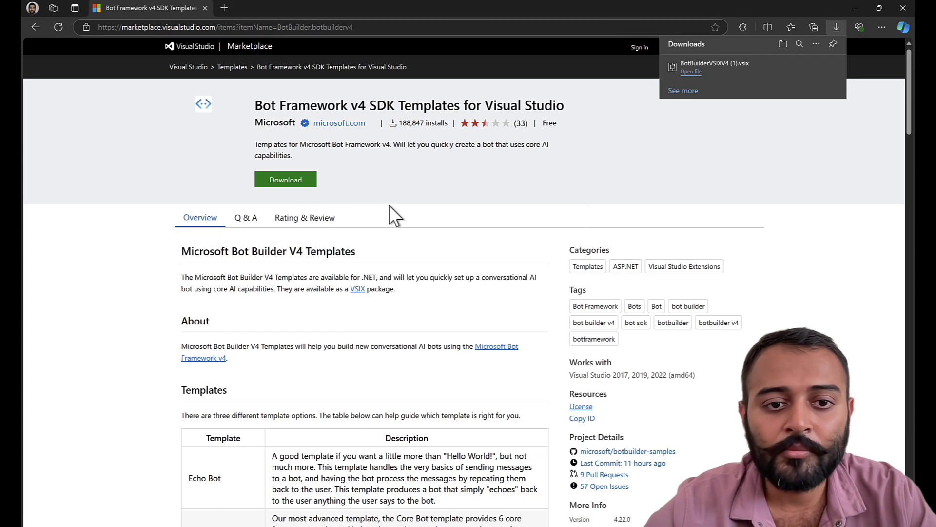
{"action": "left_click", "coordinate": [545, 308]}
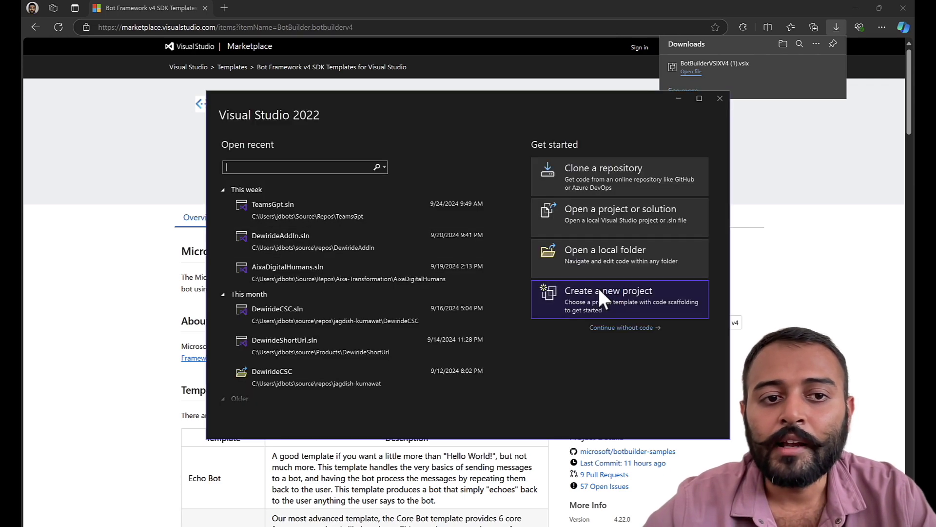
Choose 'Create a new project' in Visual Studio 2022 and open the project-type filter list.
{"action": "left_click", "coordinate": [600, 291]}
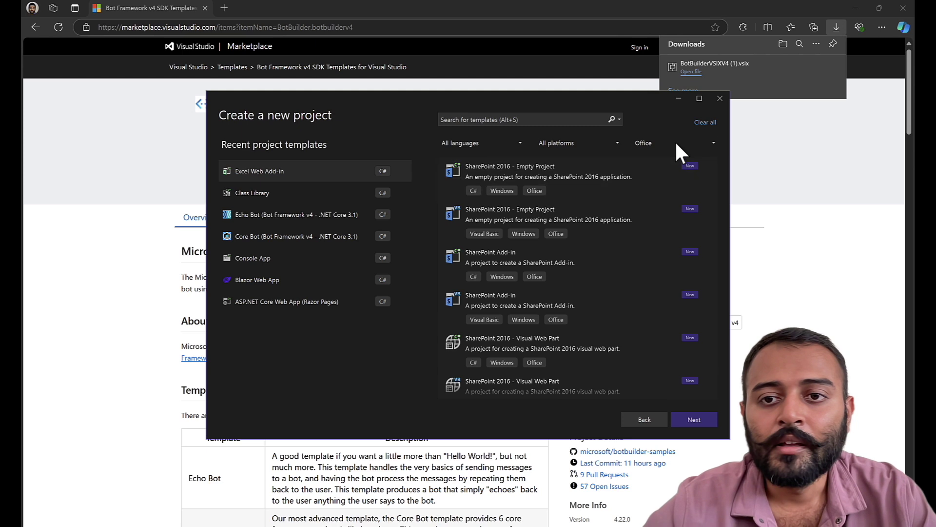
{"action": "left_click", "coordinate": [675, 142]}
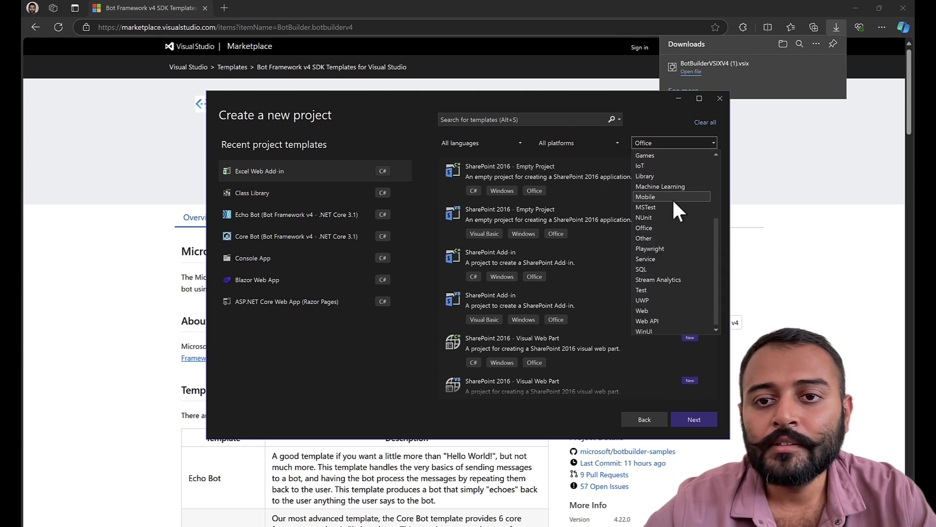
{"action": "scroll", "coordinate": [672, 198], "scroll_direction": "up", "scroll_amount": 5}
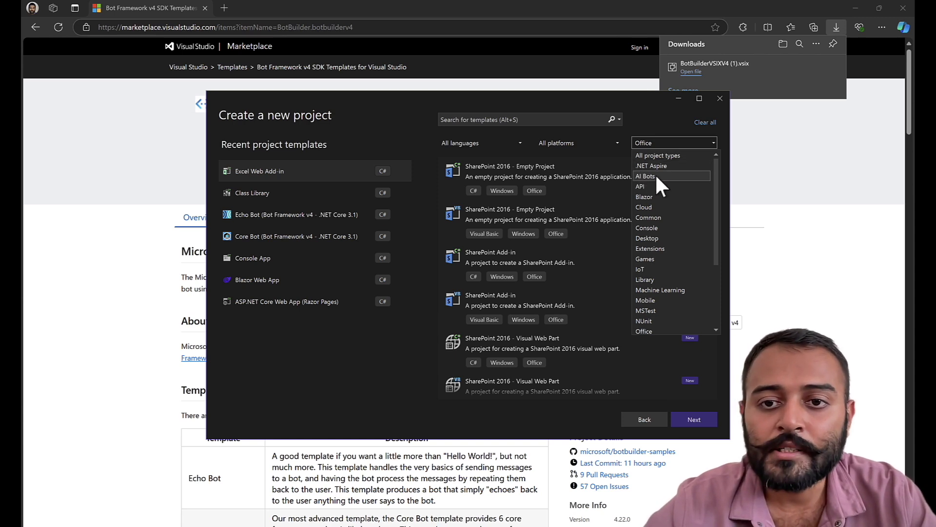
{"action": "left_click", "coordinate": [656, 188]}
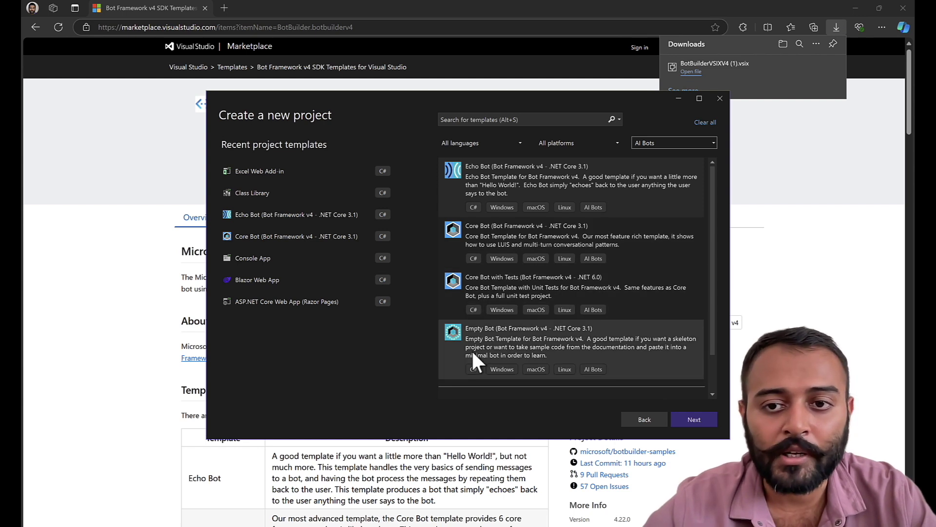
{"action": "scroll", "coordinate": [544, 266], "scroll_direction": "down", "scroll_amount": 2}
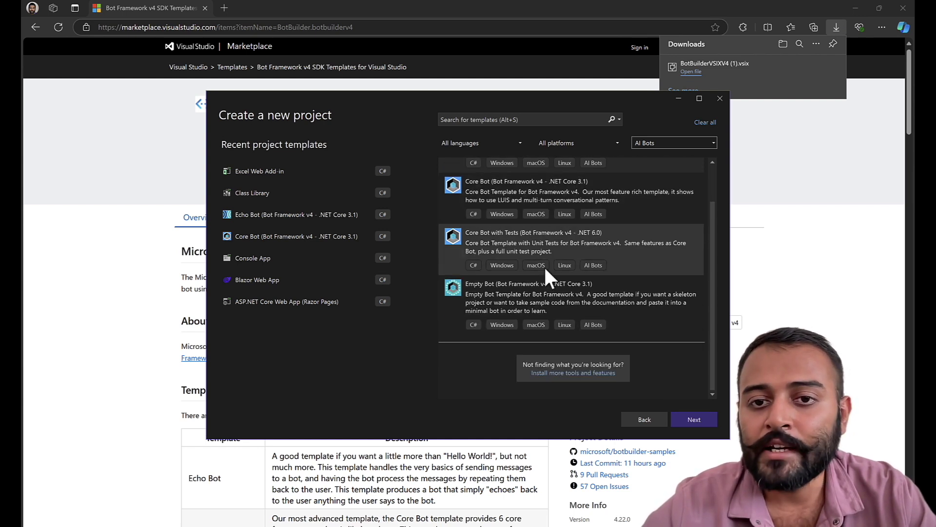
{"action": "scroll", "coordinate": [543, 266], "scroll_direction": "up", "scroll_amount": 2}
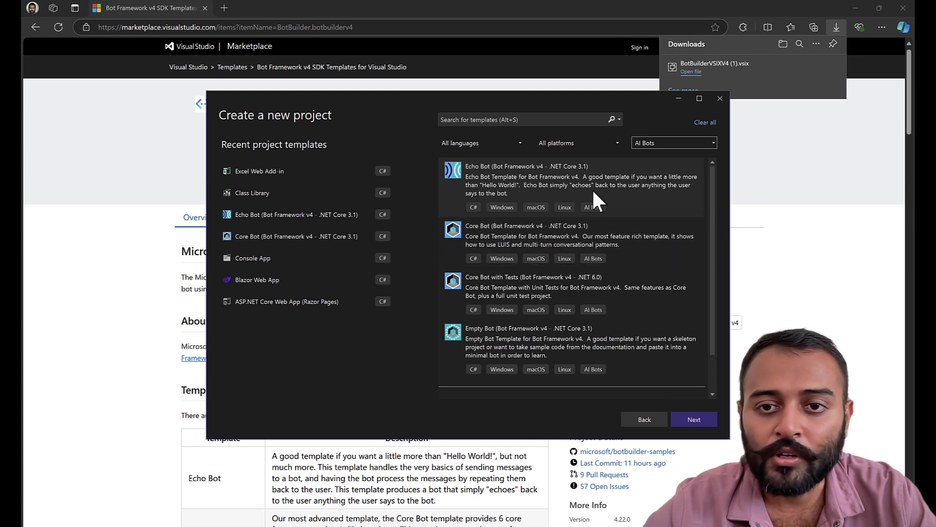